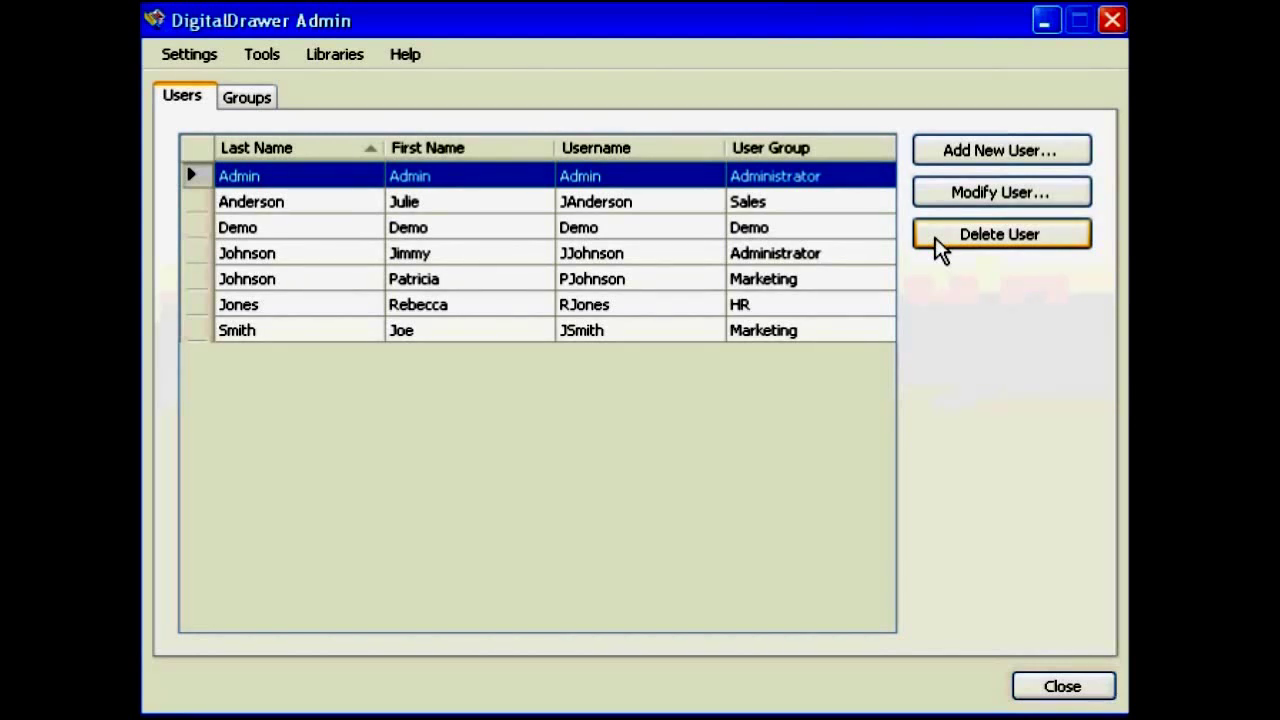
Step: Review the Demo group's advanced permissions for the Customer Files library without changing them
left_click(263, 94)
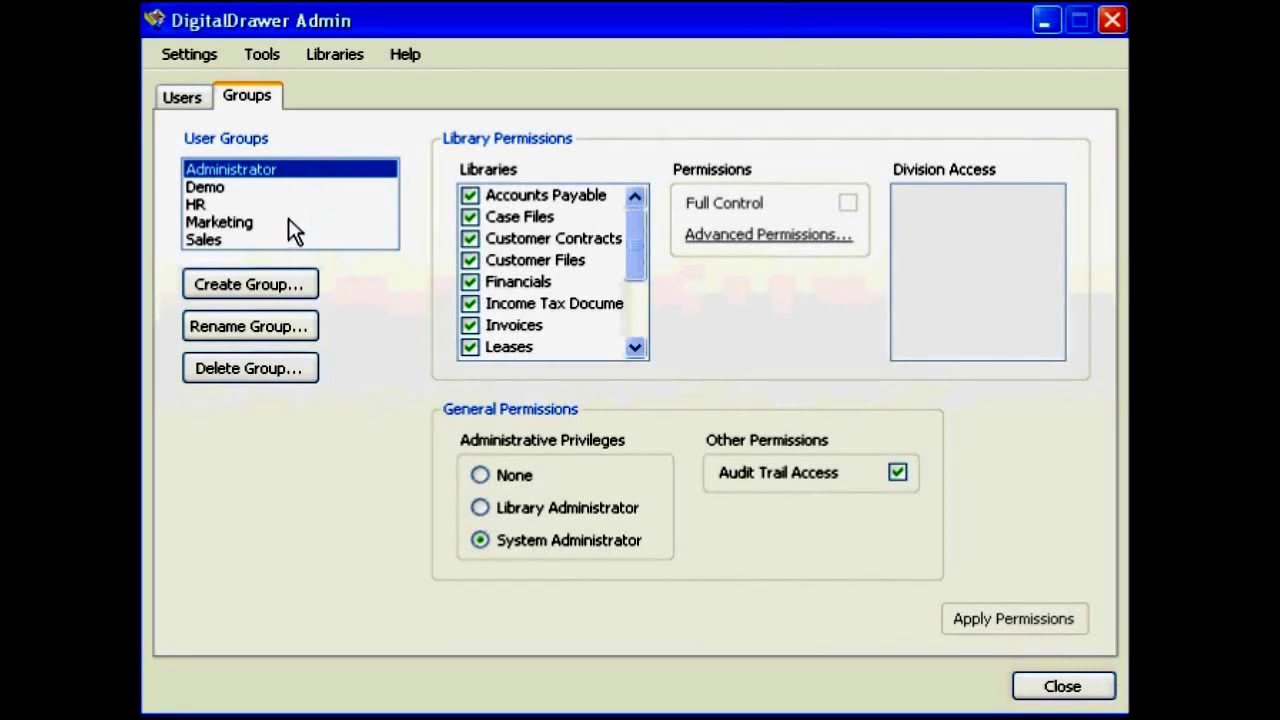
left_click(211, 189)
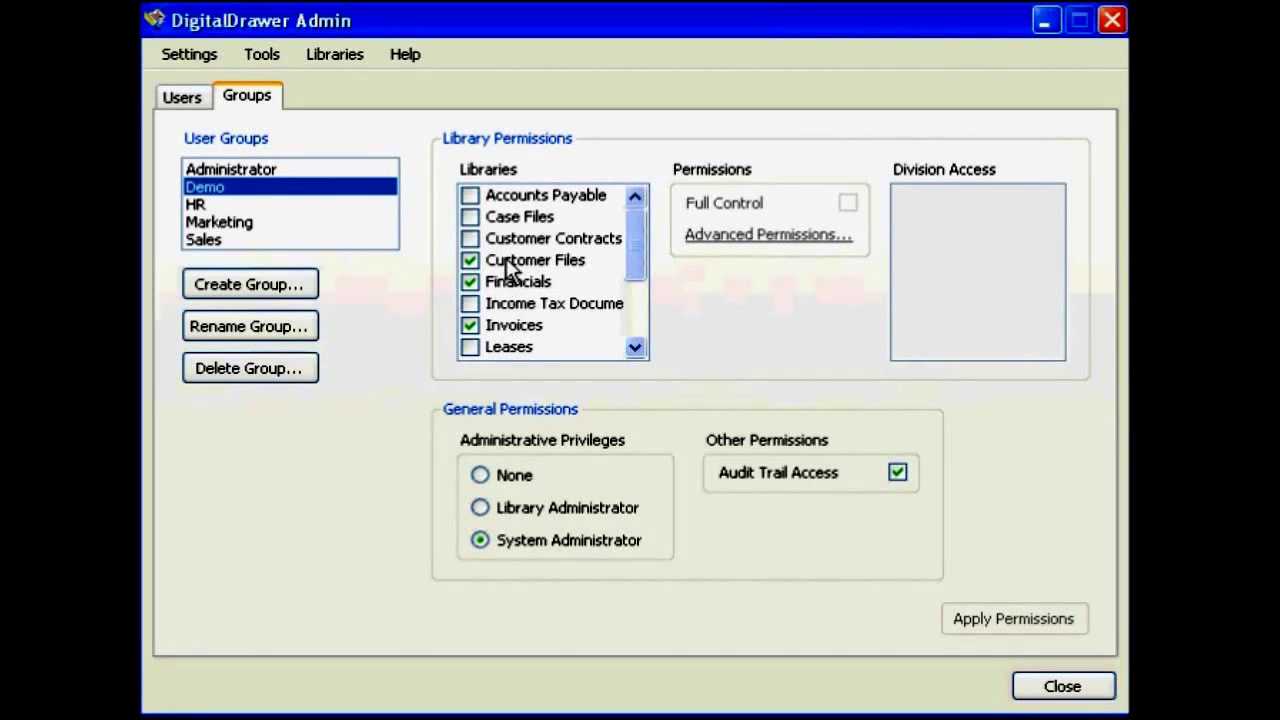
left_click(508, 262)
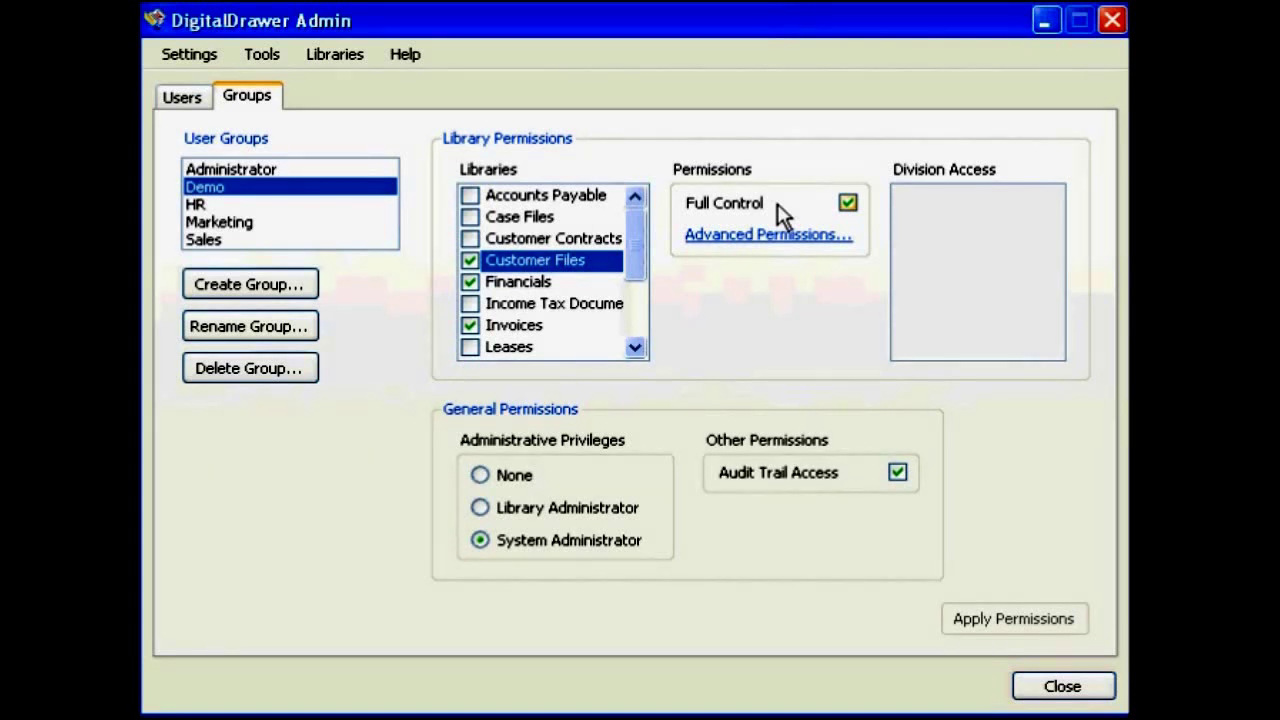
left_click(765, 237)
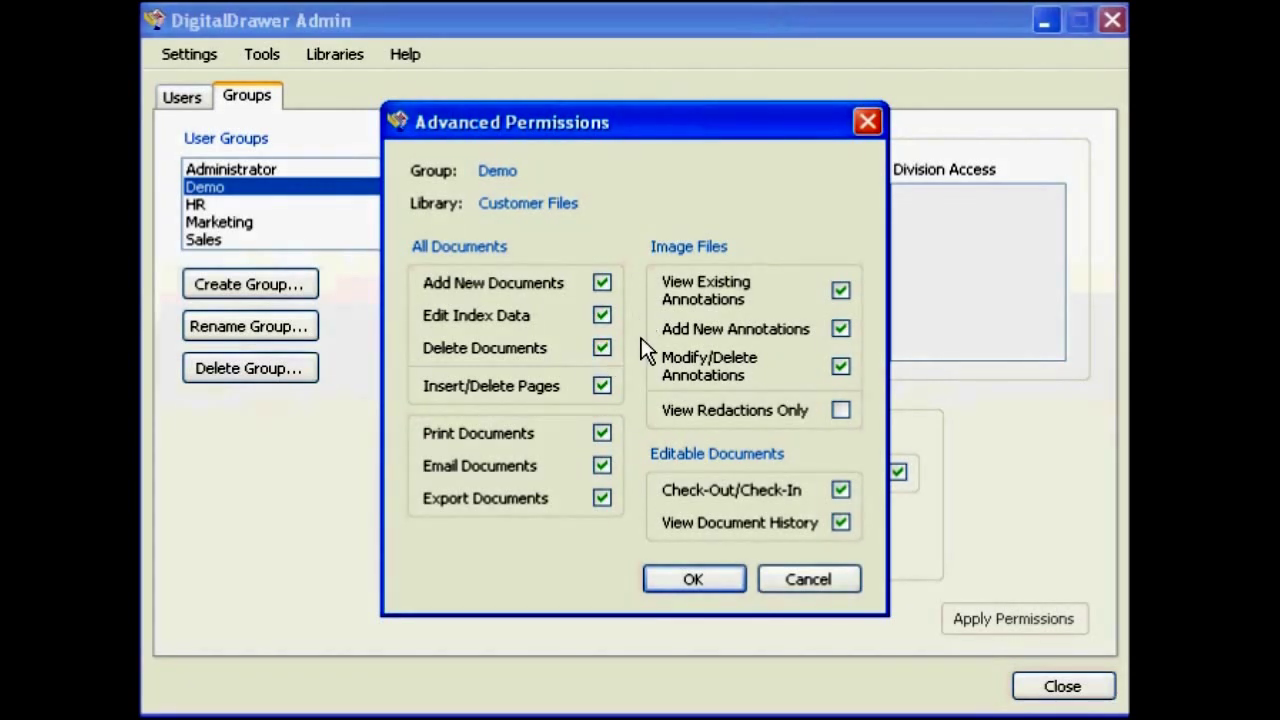
left_click(821, 578)
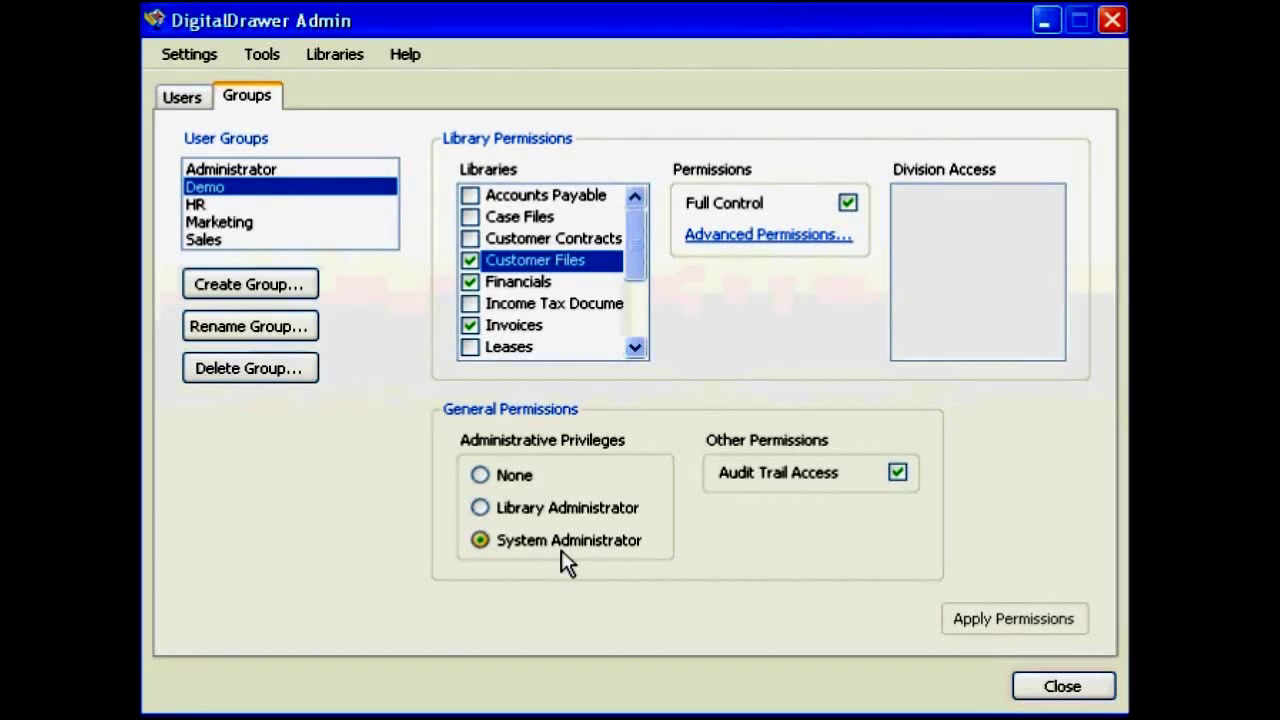
Step: Set the Demo group's administrative privileges to None
left_click(480, 476)
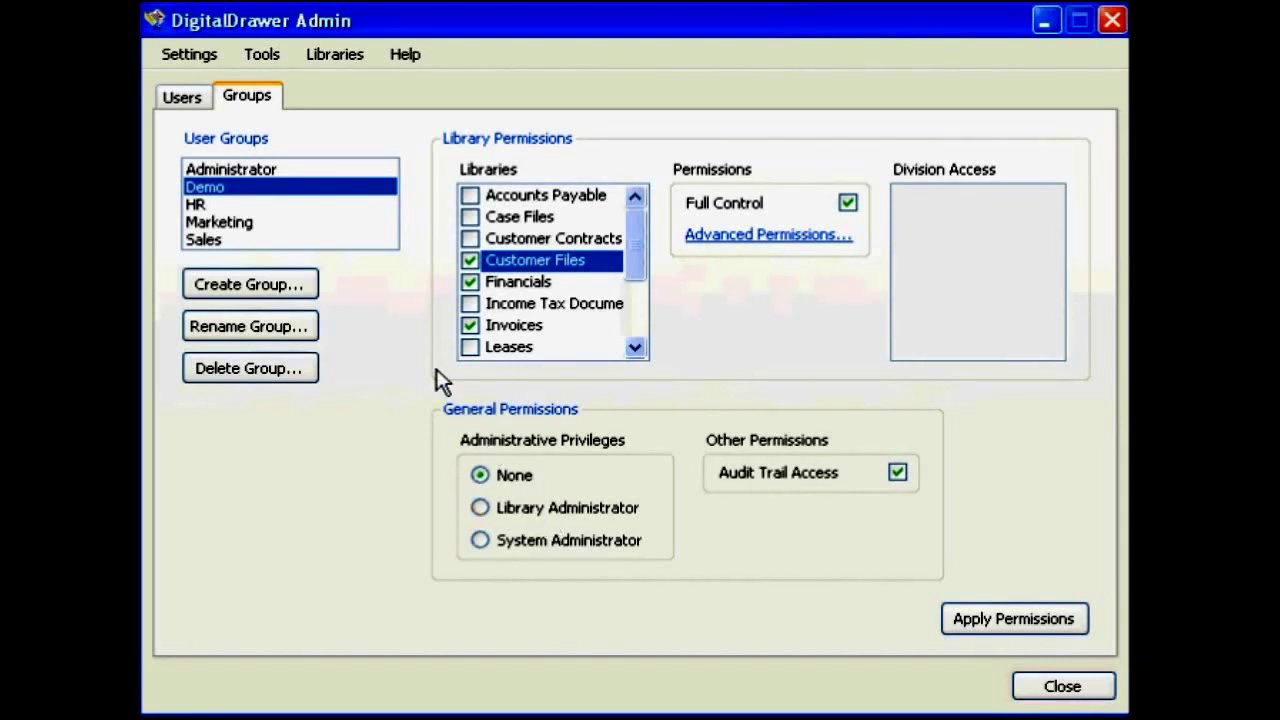
Step: Start a new library named Personnel Files with the index fields Employee Name, Department and Document Description
left_click(318, 58)
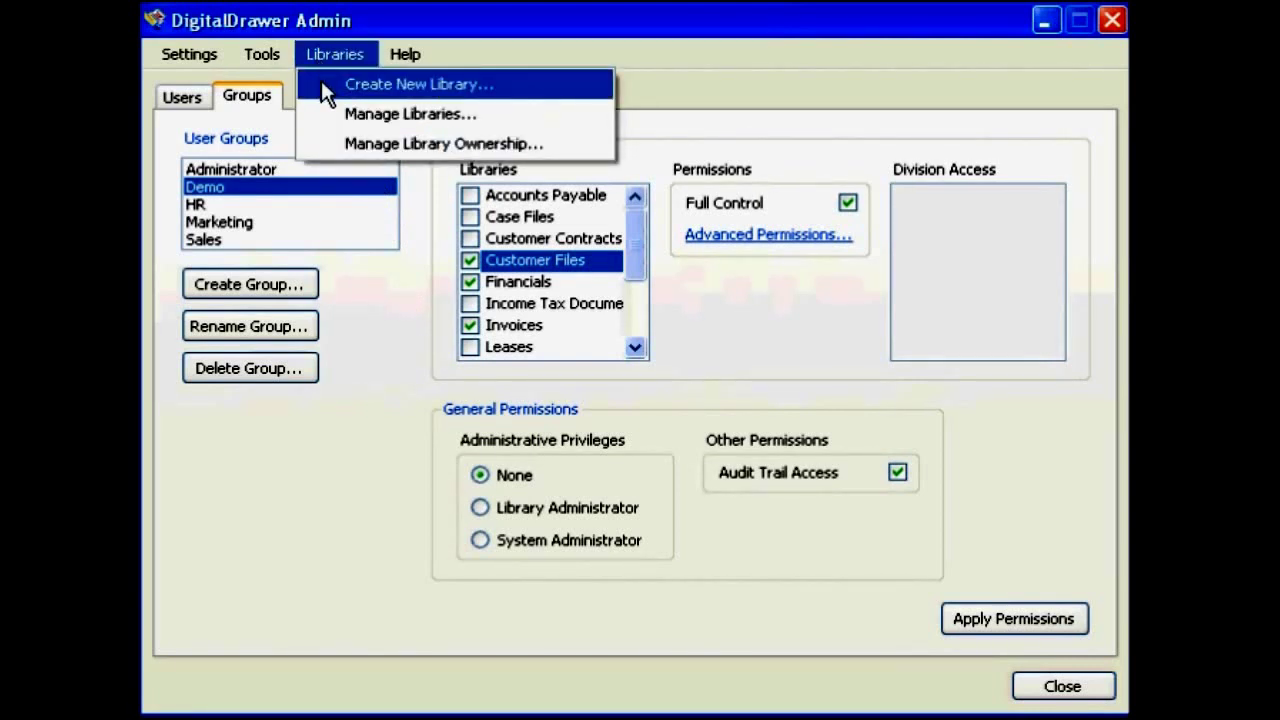
left_click(321, 84)
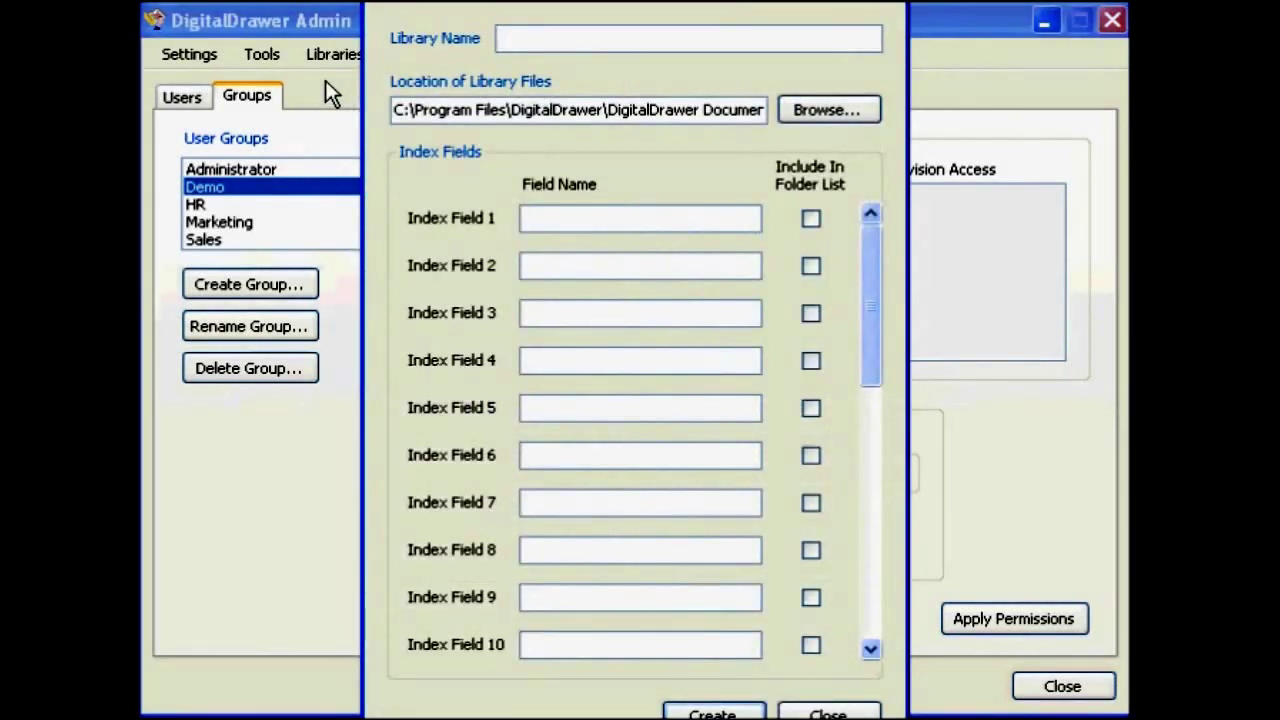
type("Personnel Files")
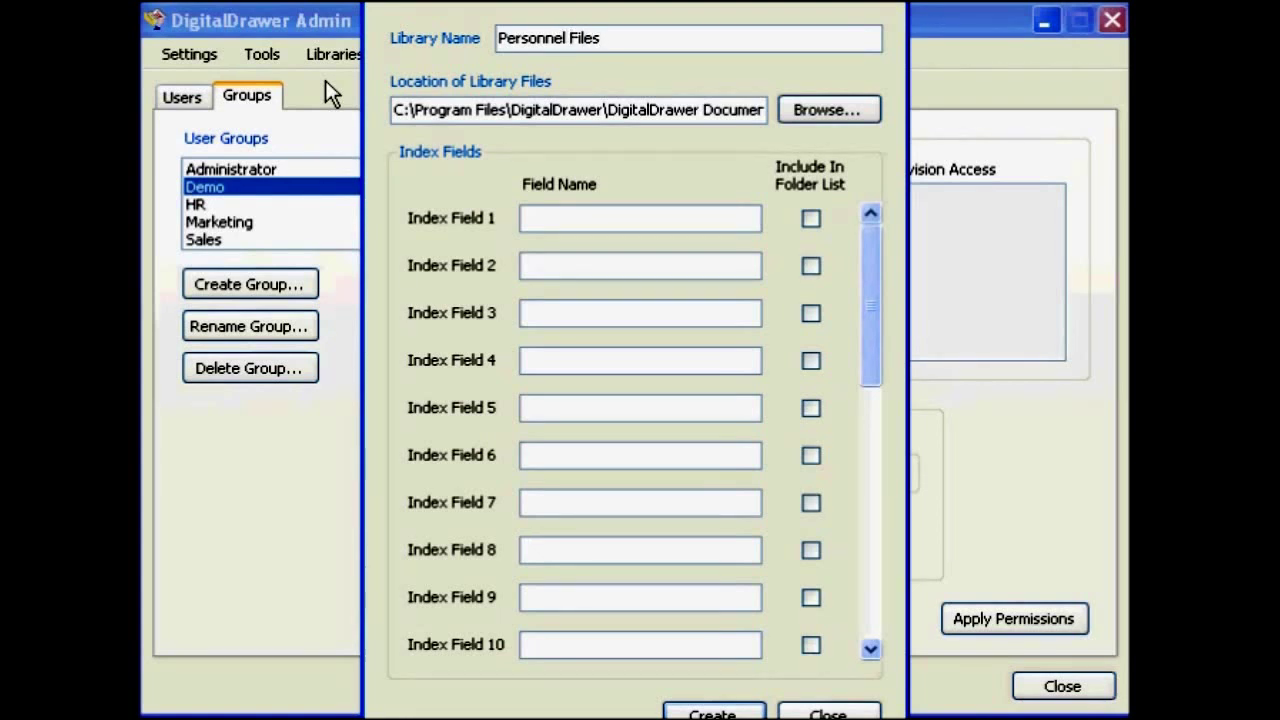
key("Tab")
type("Employee Name")
key("Tab")
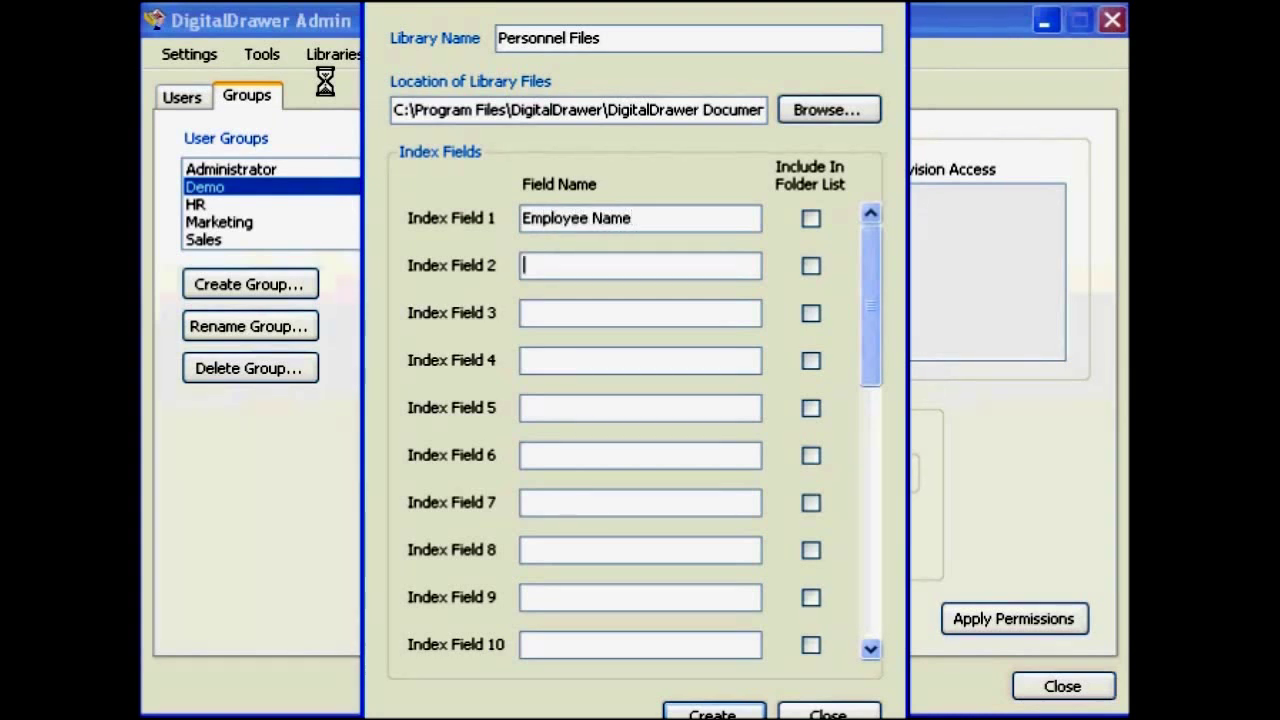
type("Department")
key("Tab")
type("Docu")
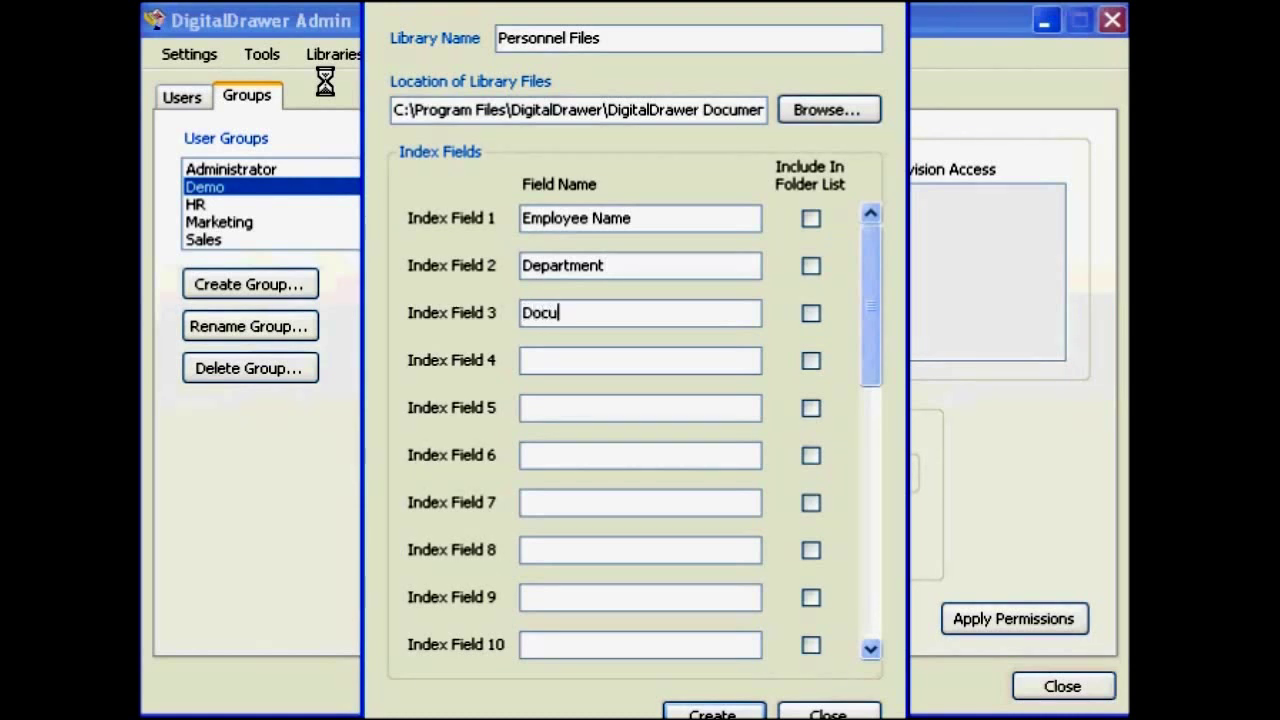
type("ment Descrip")
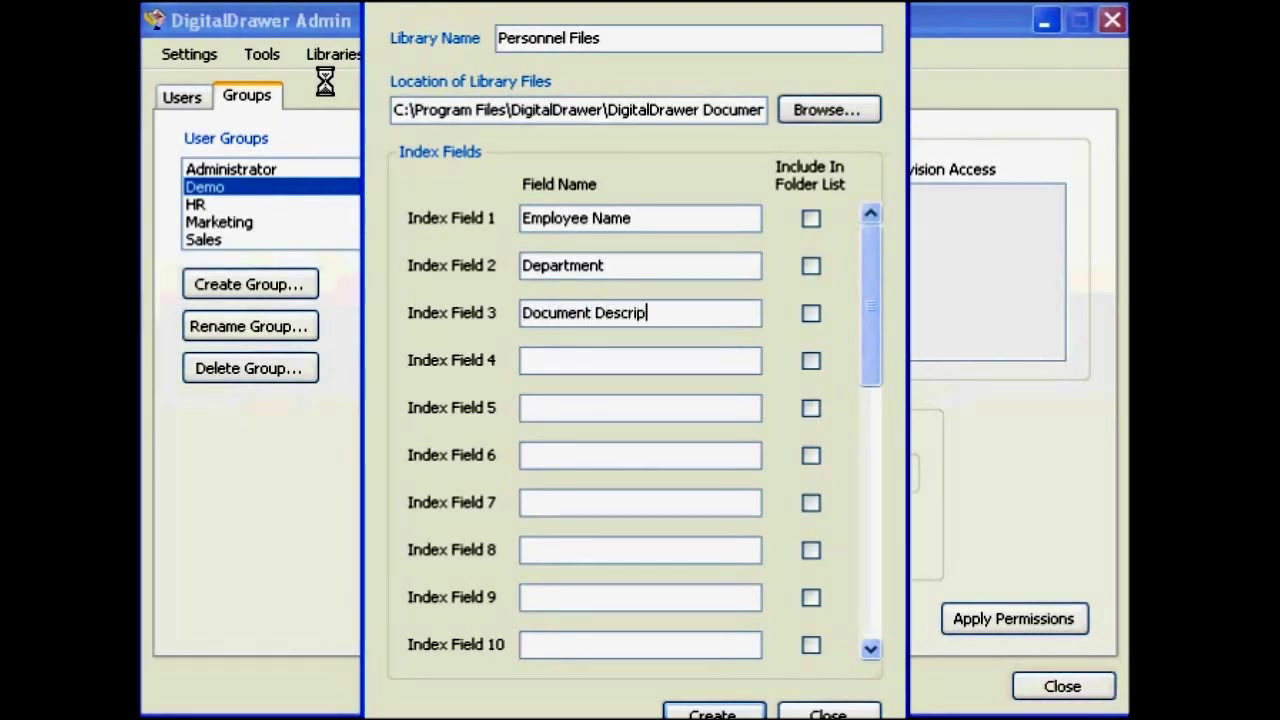
type("tion")
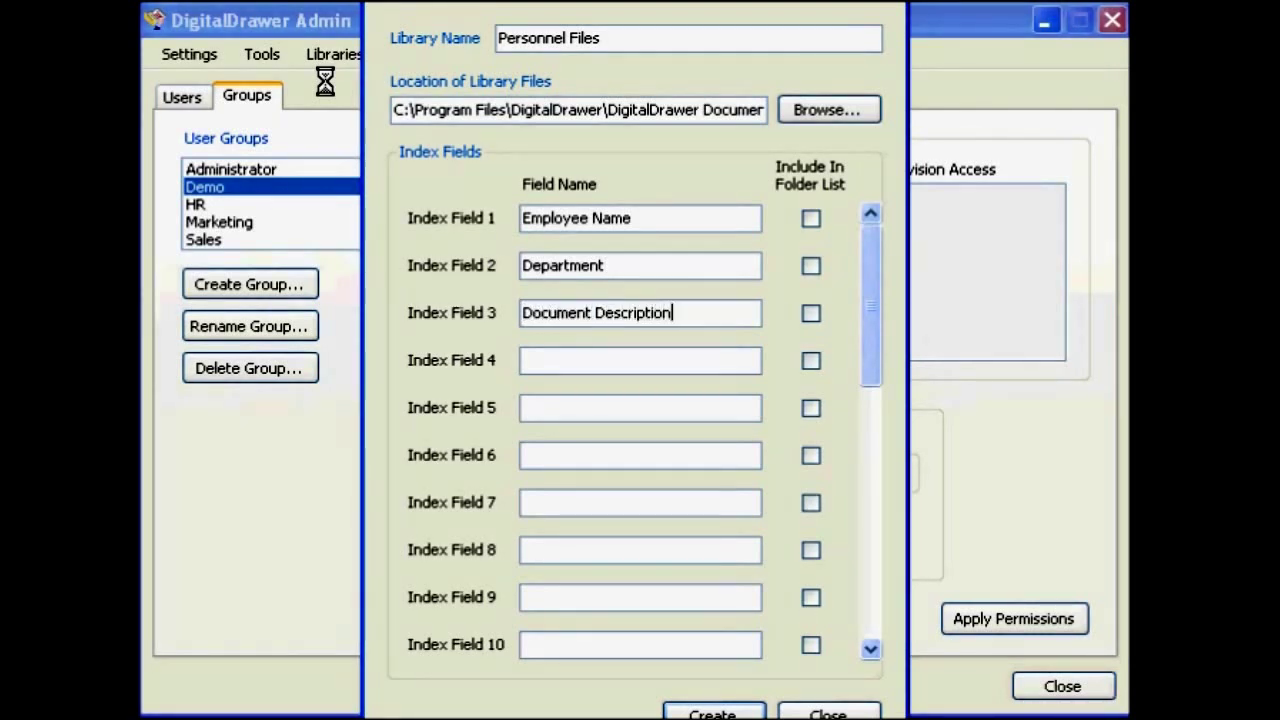
Step: Include the Employee Name and Document Description fields in the folder list and create the library
left_click(811, 218)
left_click(711, 712)
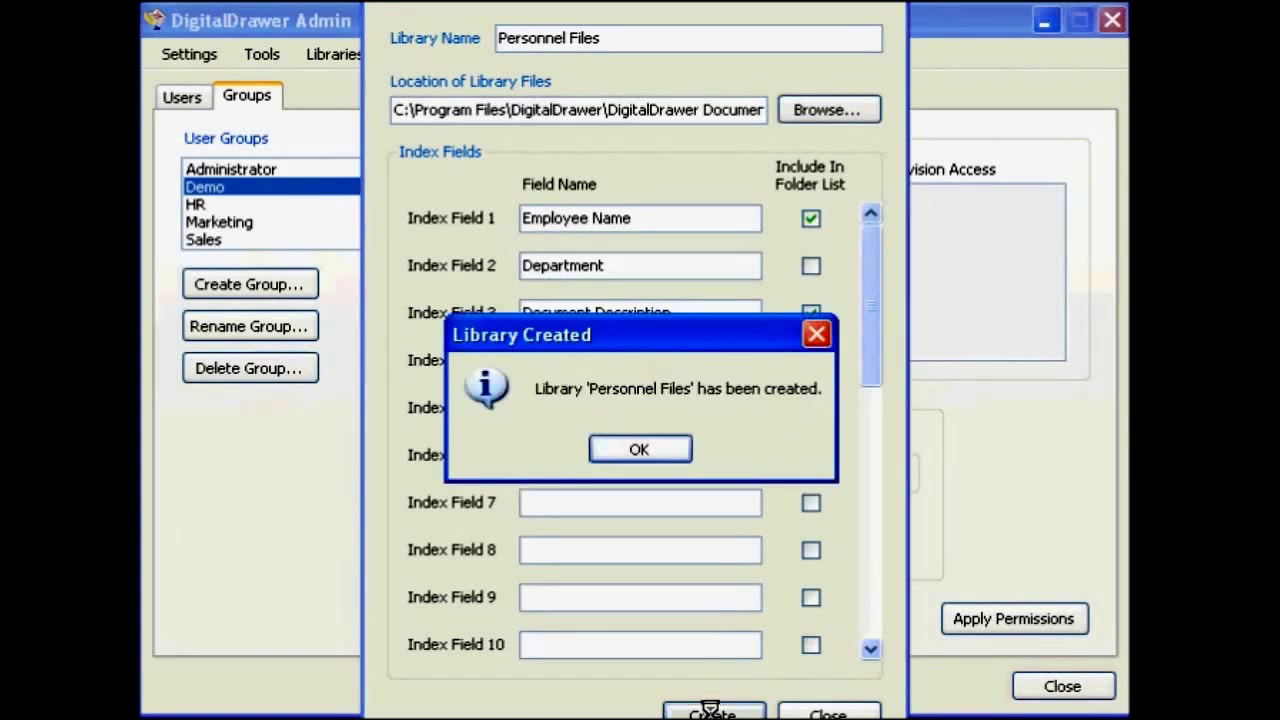
left_click(640, 455)
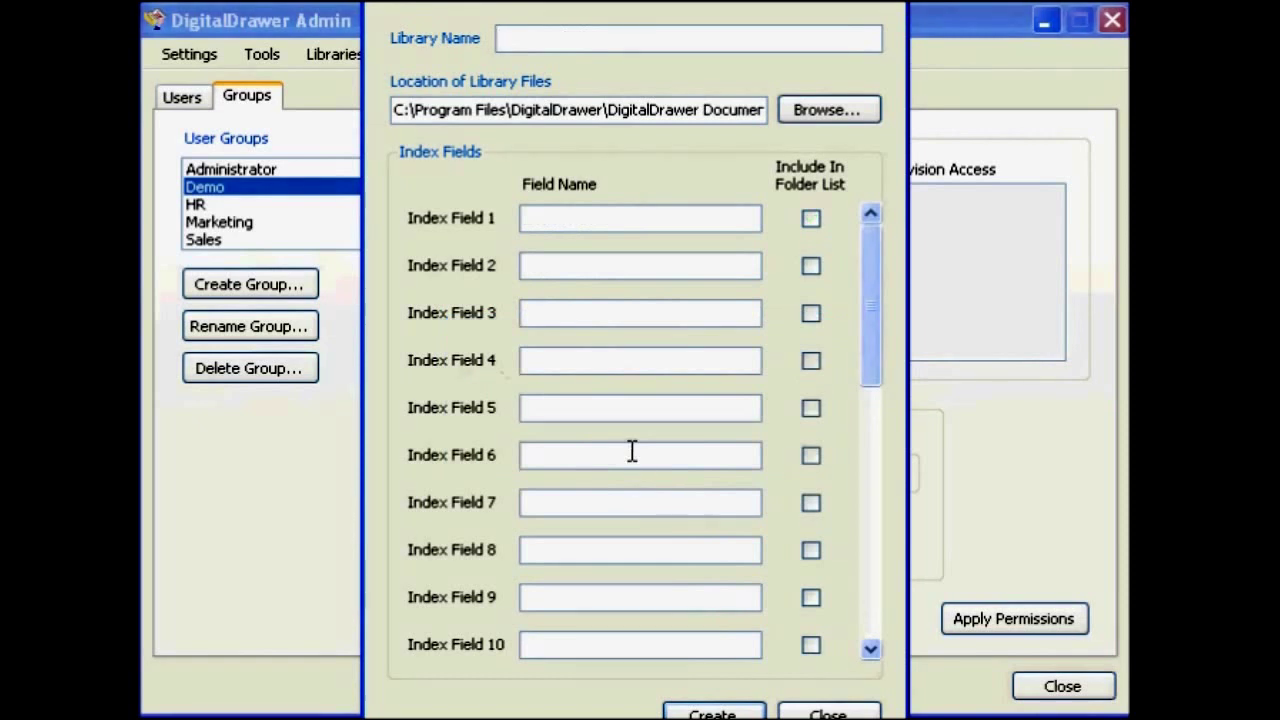
left_click(828, 713)
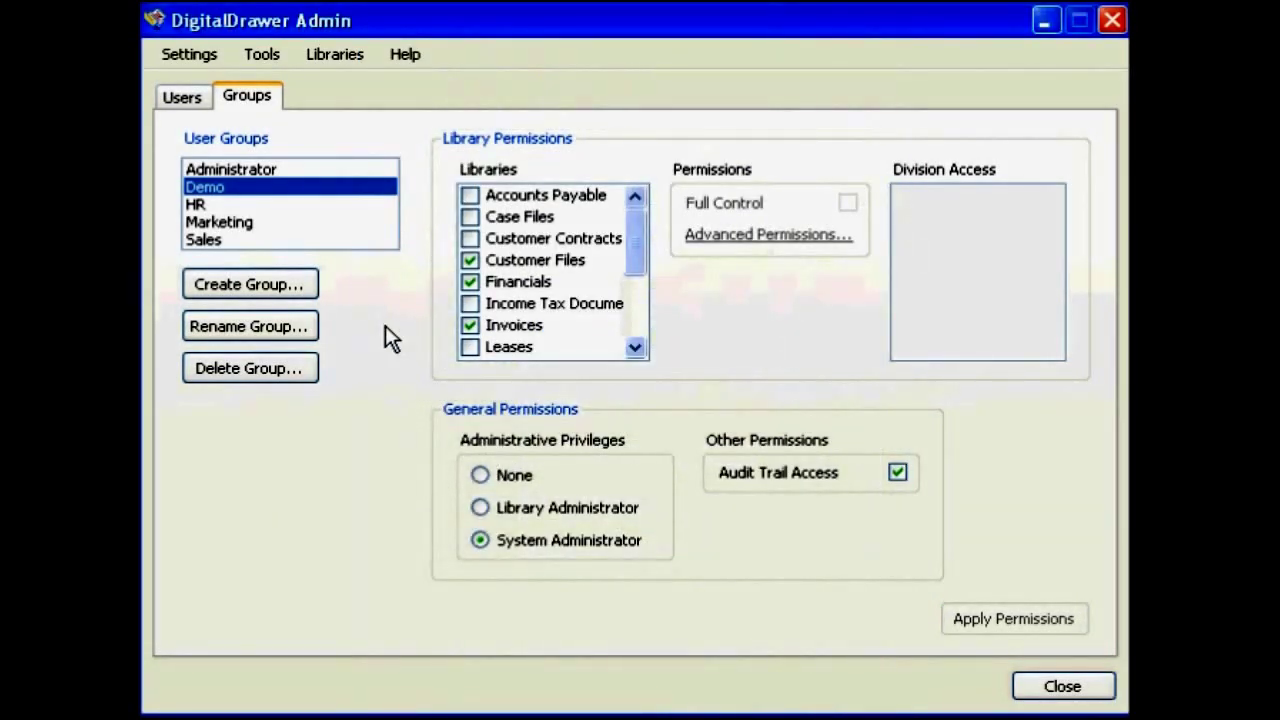
Step: Open the Personnel Files library for management
left_click(310, 52)
left_click(314, 108)
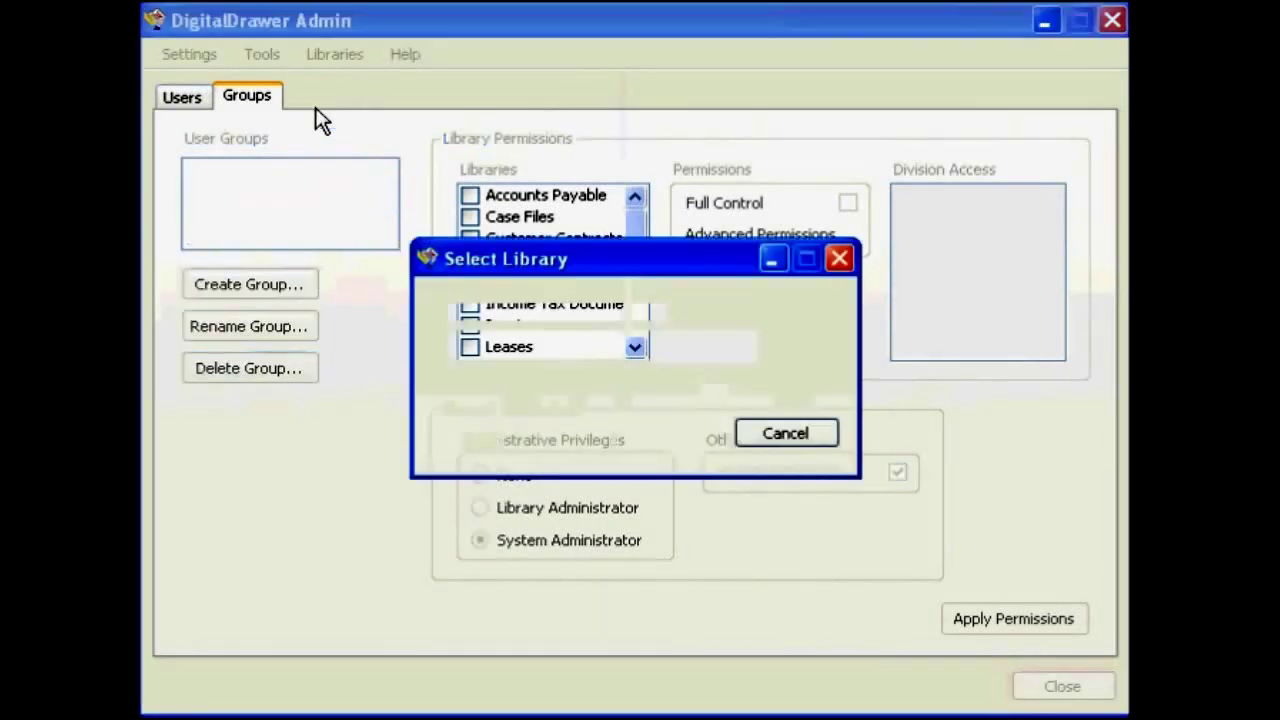
left_click(745, 344)
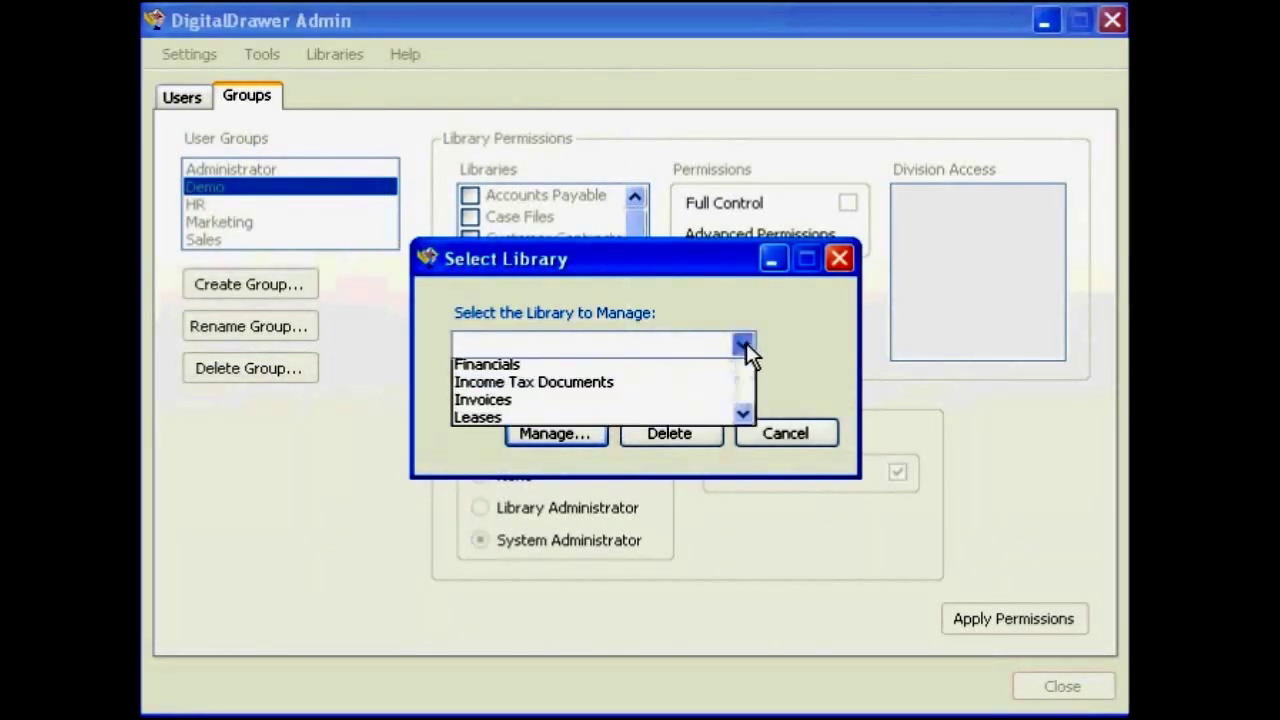
left_click_drag(746, 394, 743, 437)
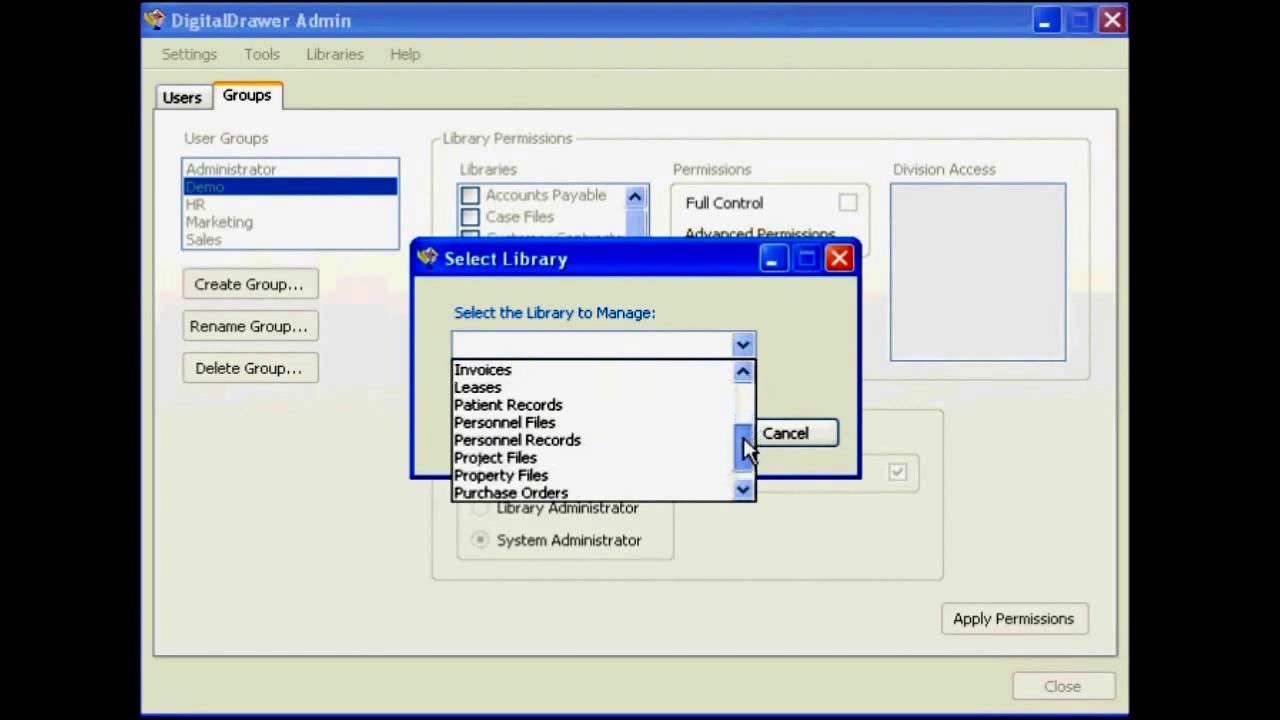
left_click(662, 423)
left_click(558, 431)
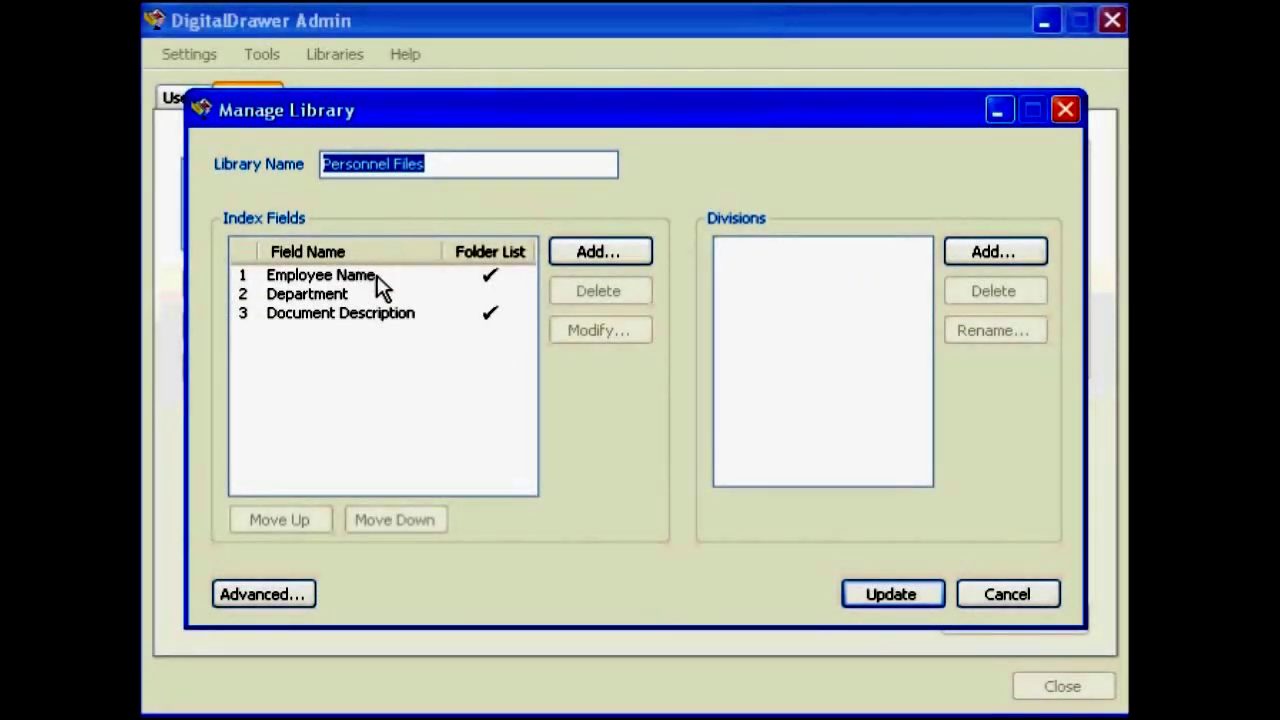
Step: Move the Department index field down one place and back up, and leave library management without updating
left_click(317, 293)
left_click(380, 526)
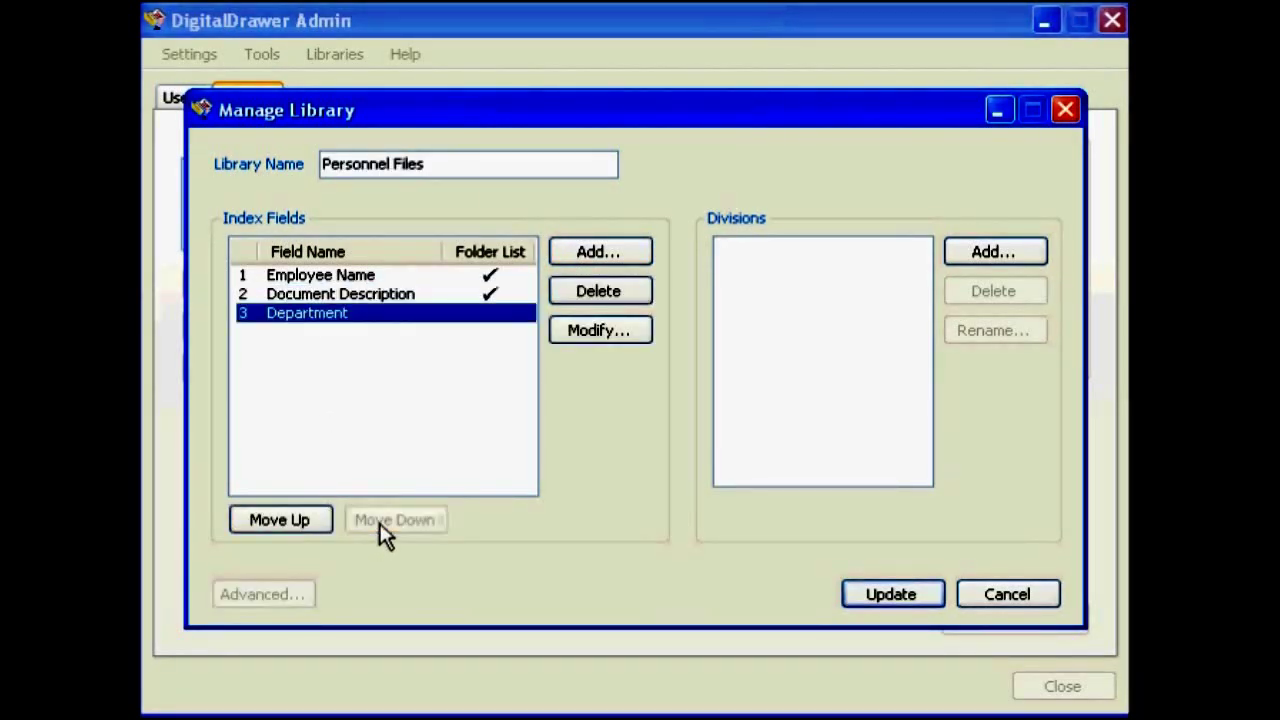
left_click(300, 515)
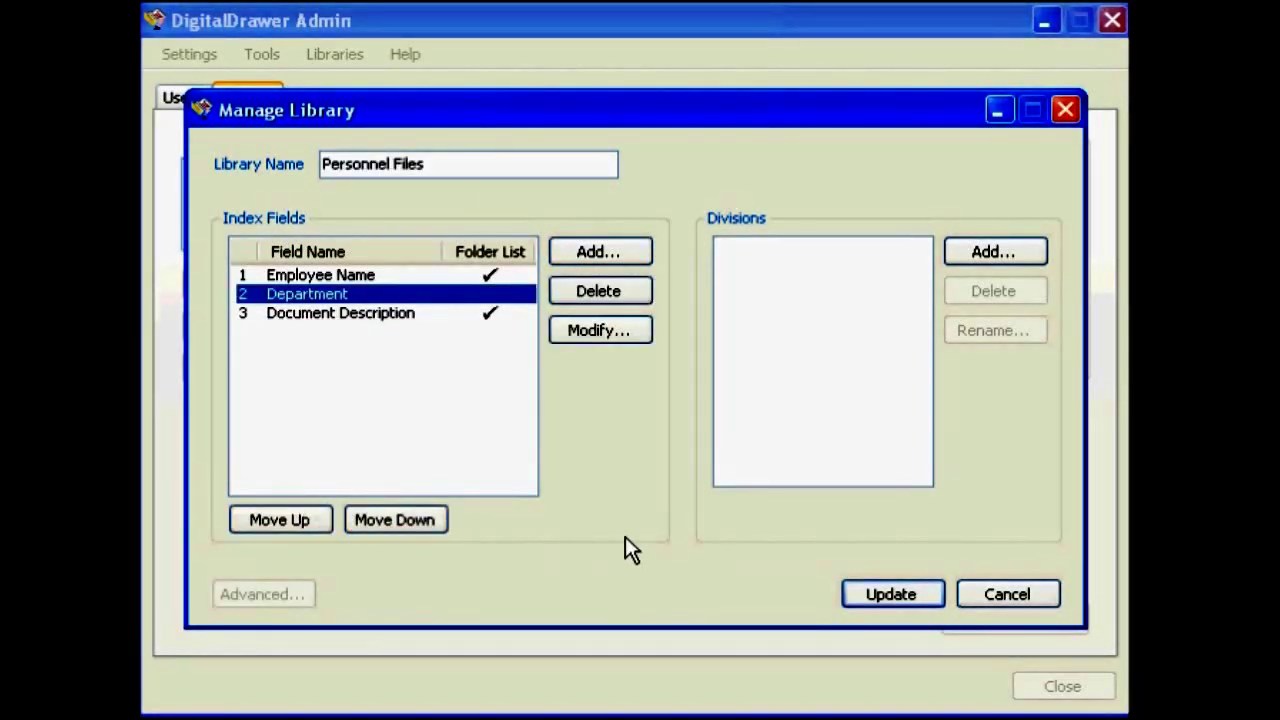
left_click(1005, 597)
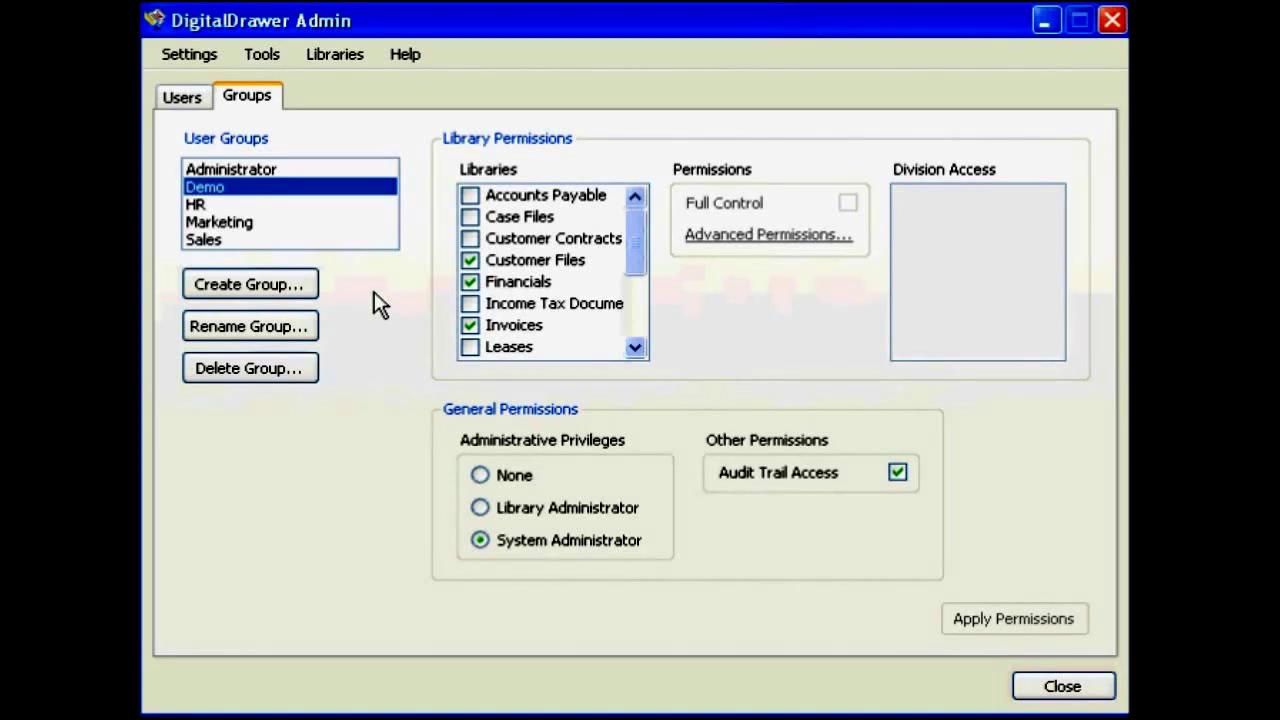
Step: Enable scheduled automatic backups on Fridays, keeping only the last 3 backup files
left_click(254, 54)
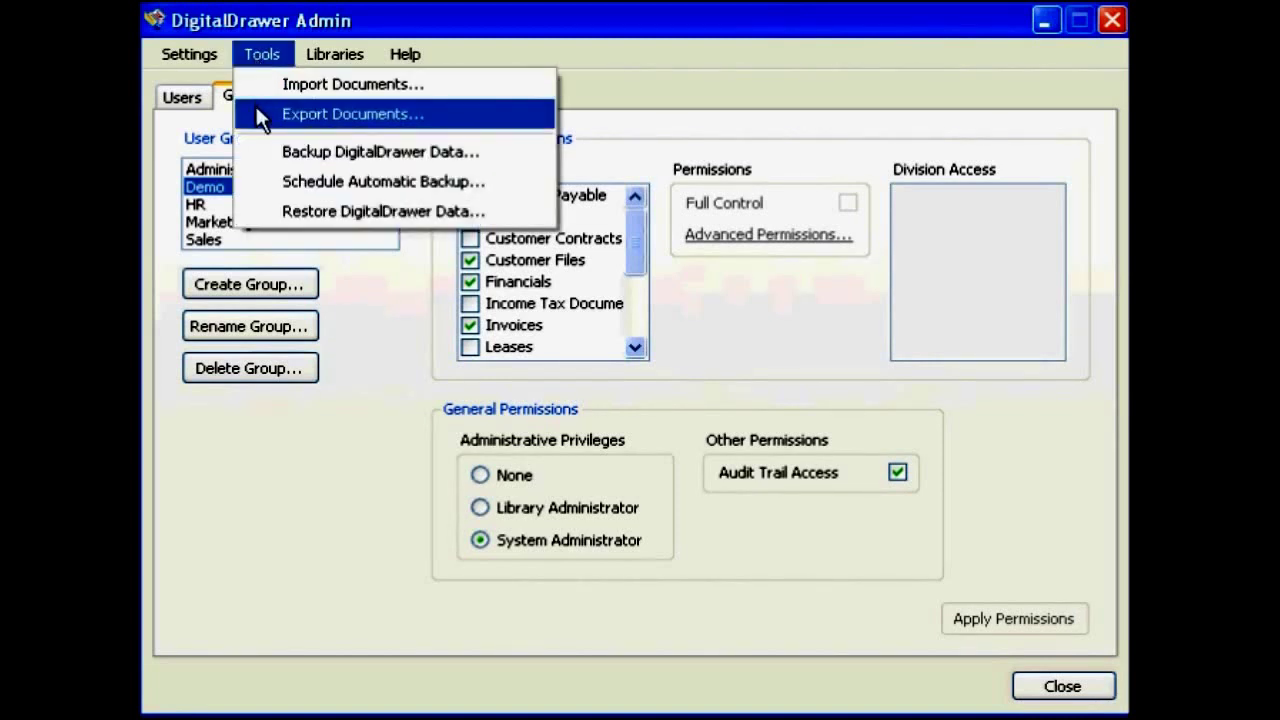
left_click(265, 190)
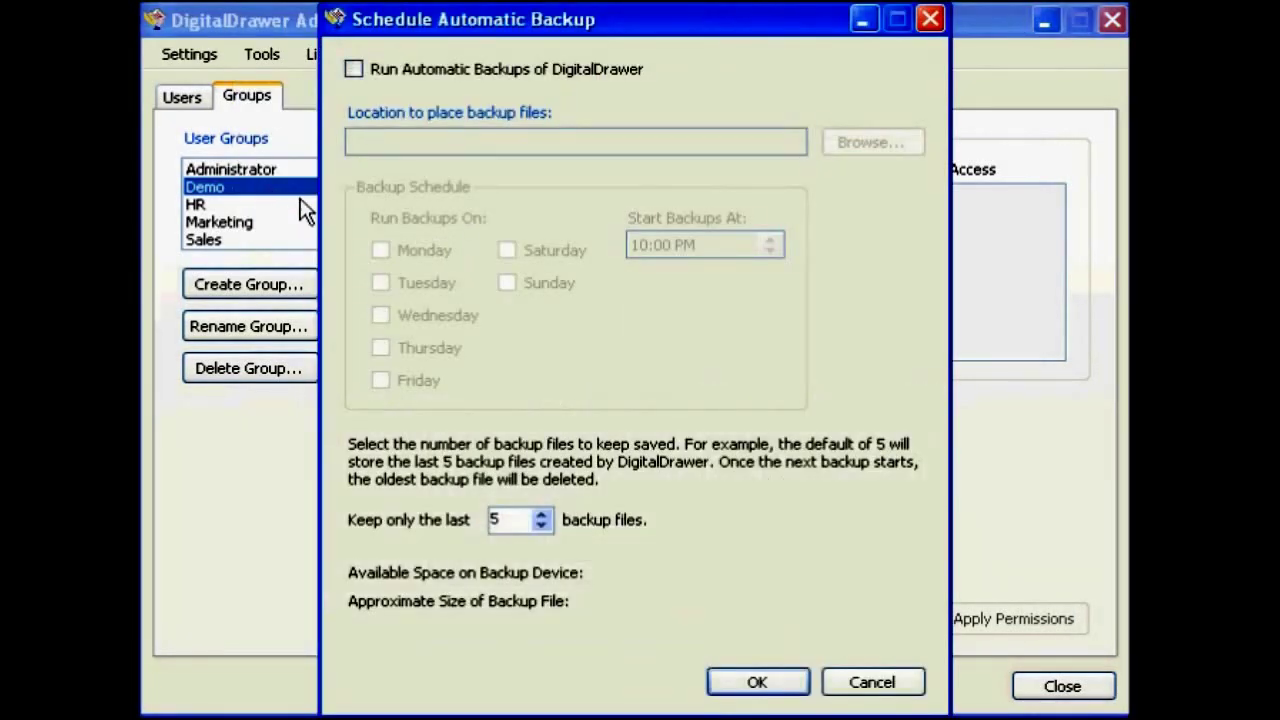
left_click(355, 69)
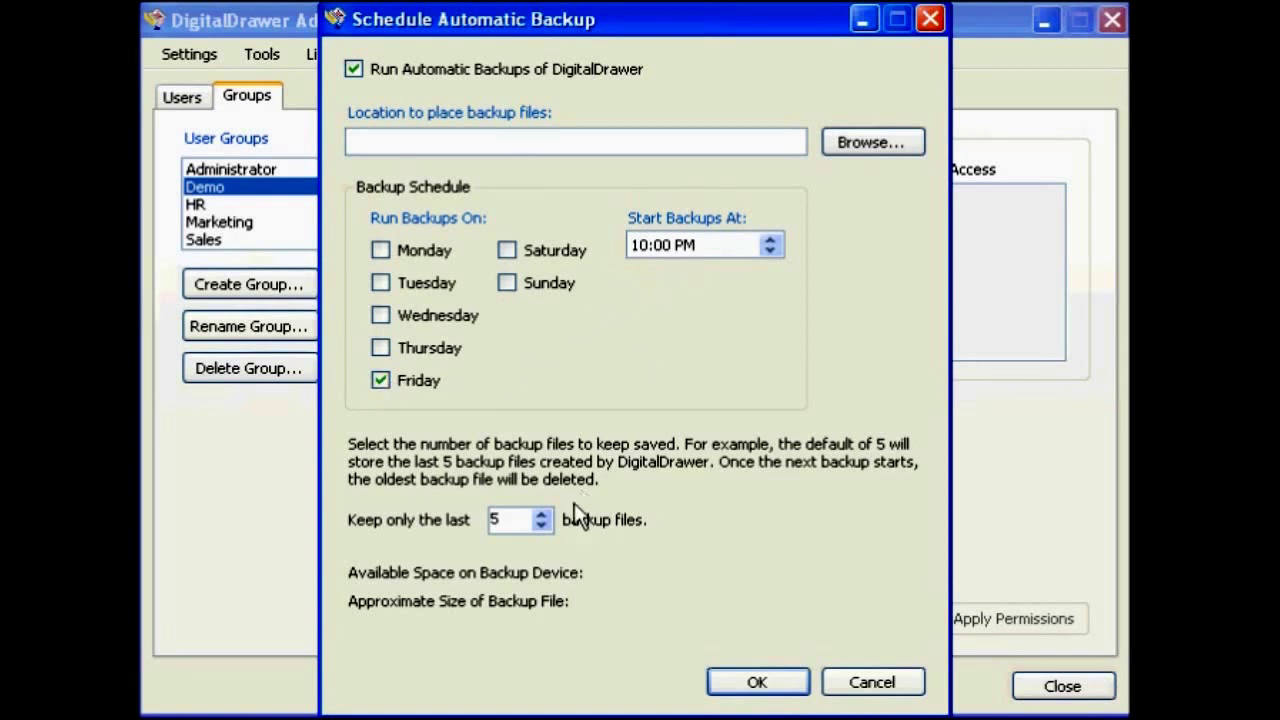
left_click(541, 526)
left_click(541, 526)
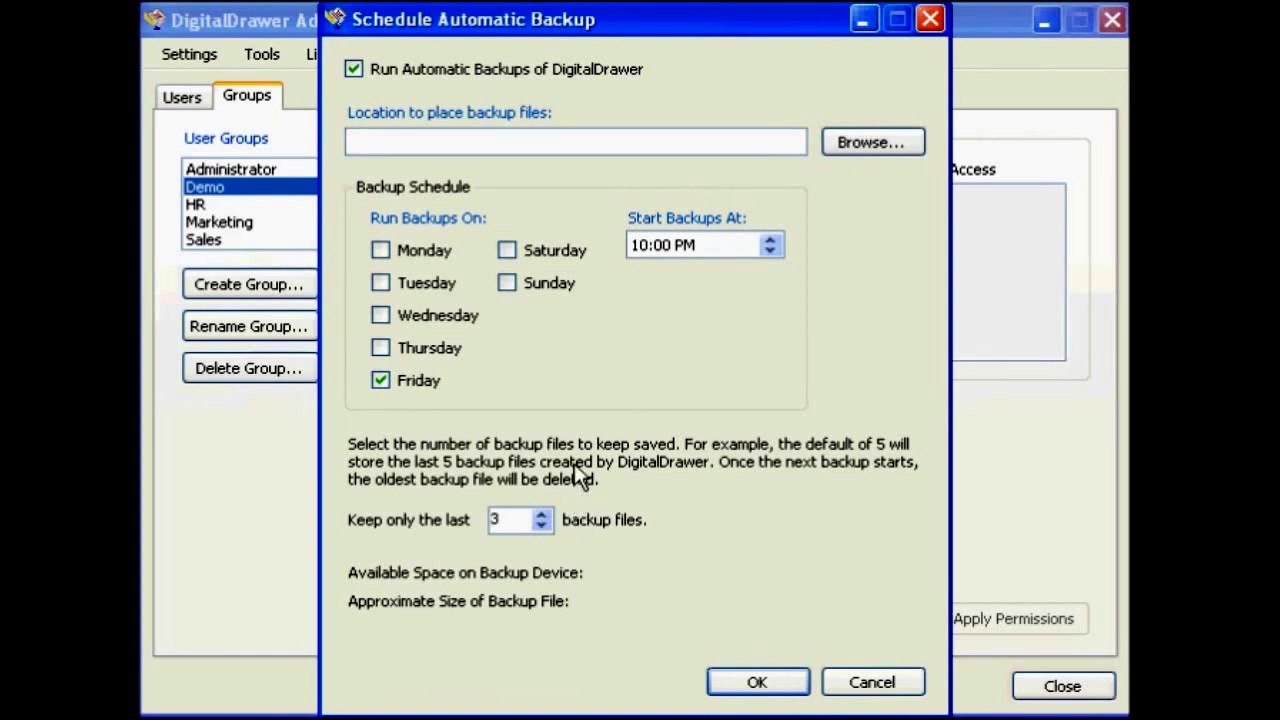